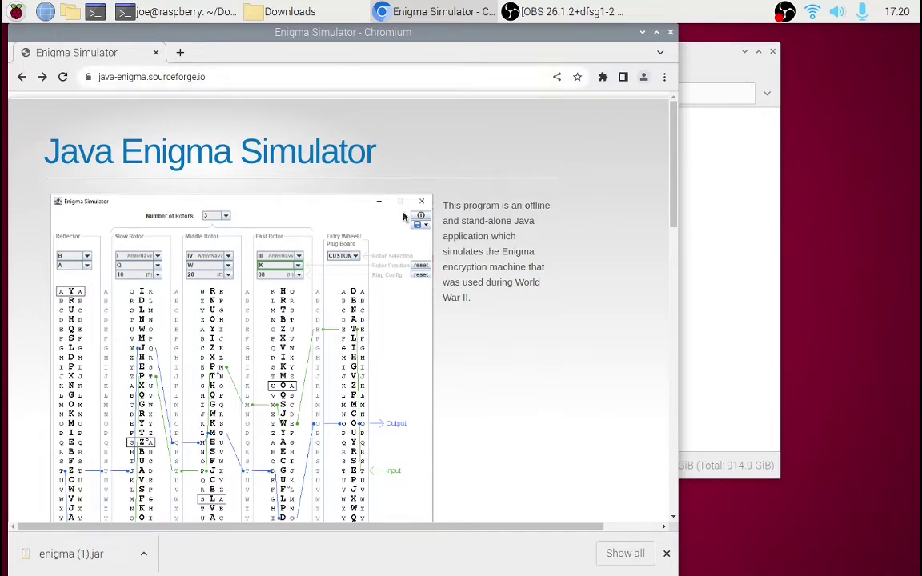
- Download the Enigma simulator's enigma.jar file from the Java Enigma Simulator website and close the browser
left_click(672, 501)
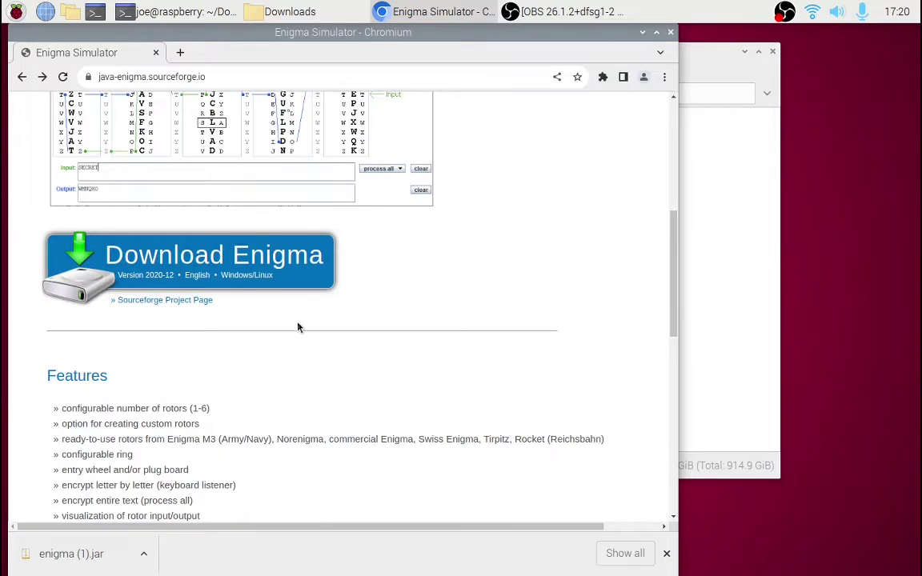
left_click(252, 273)
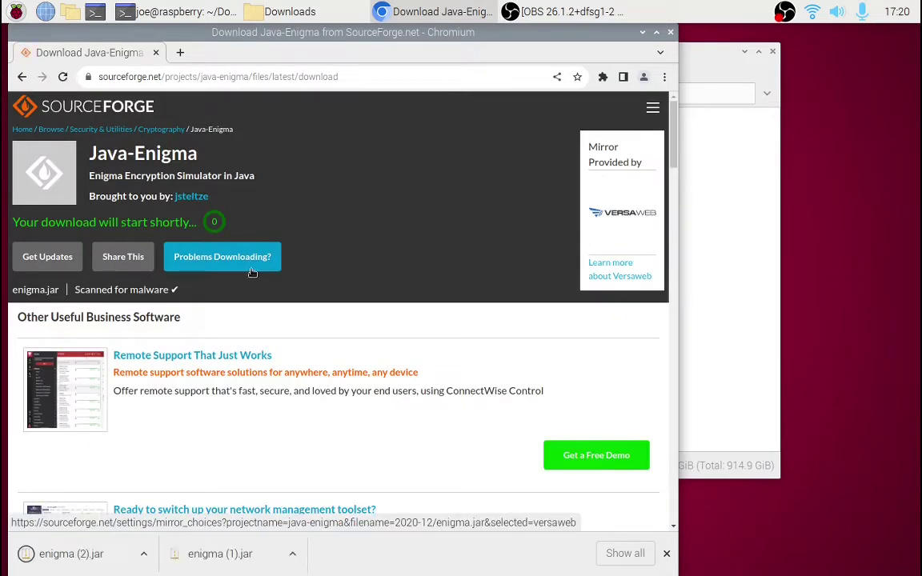
key("alt+F4")
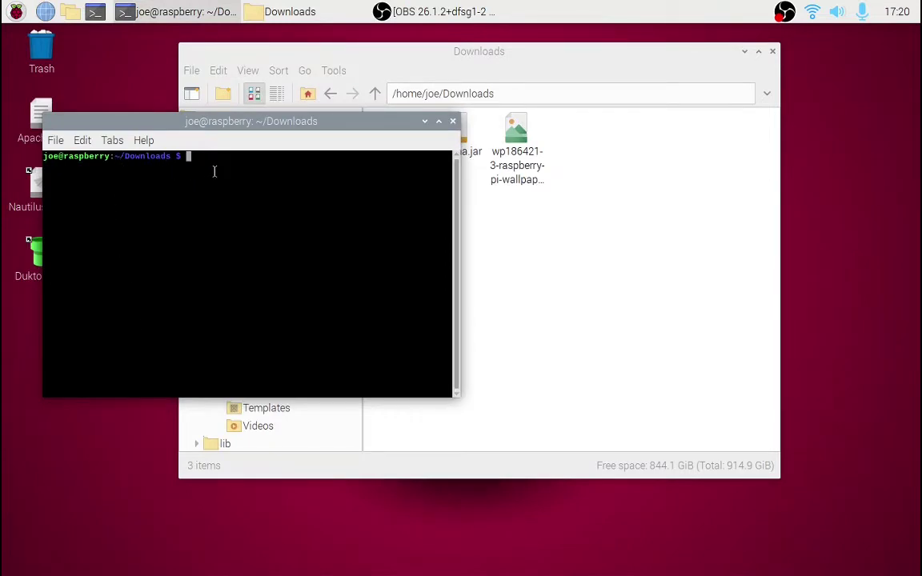
- Launch the Enigma simulator by rerunning the earlier java command in the terminal's Downloads folder
key("Up")
key("Up")
key("Return")
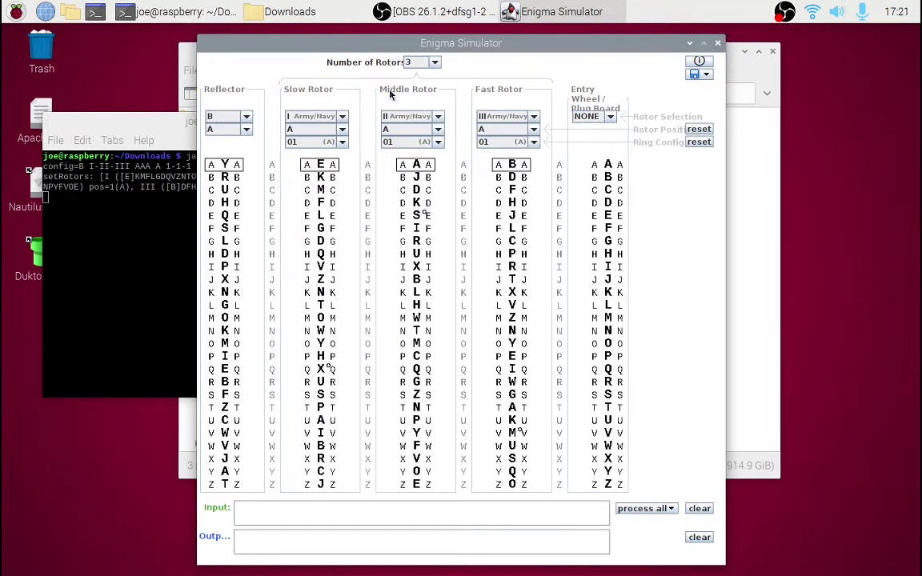
- Review the available choices for the number of rotors, the reflector type and the slow rotor type
left_click(435, 63)
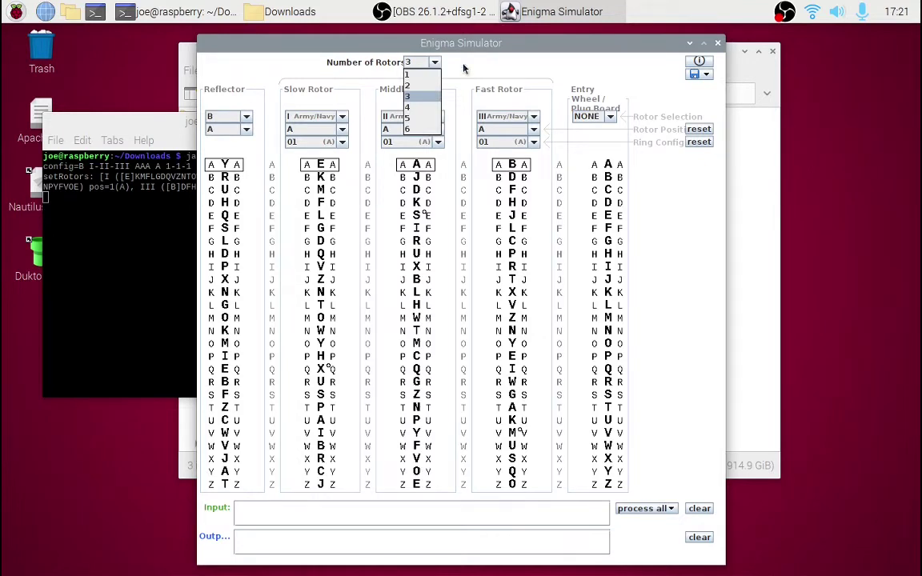
left_click(462, 69)
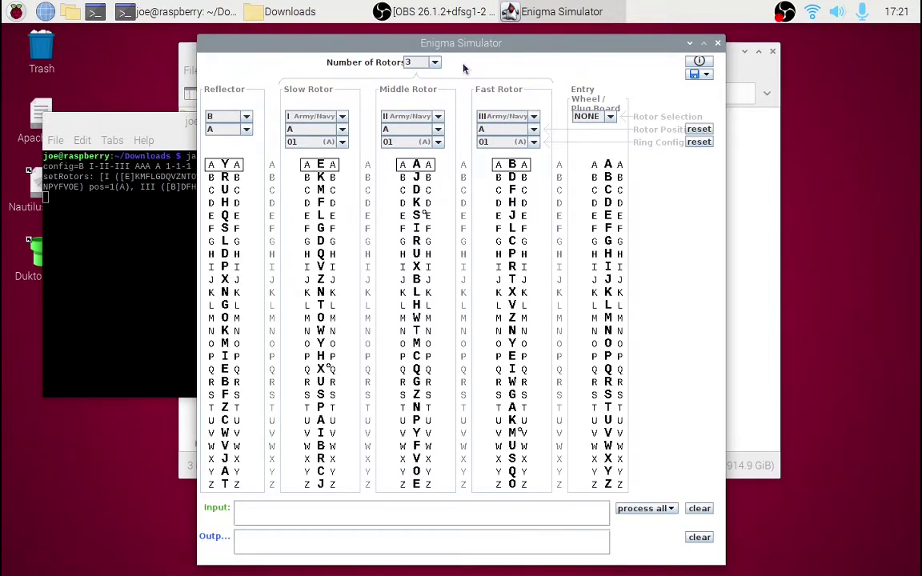
left_click(246, 117)
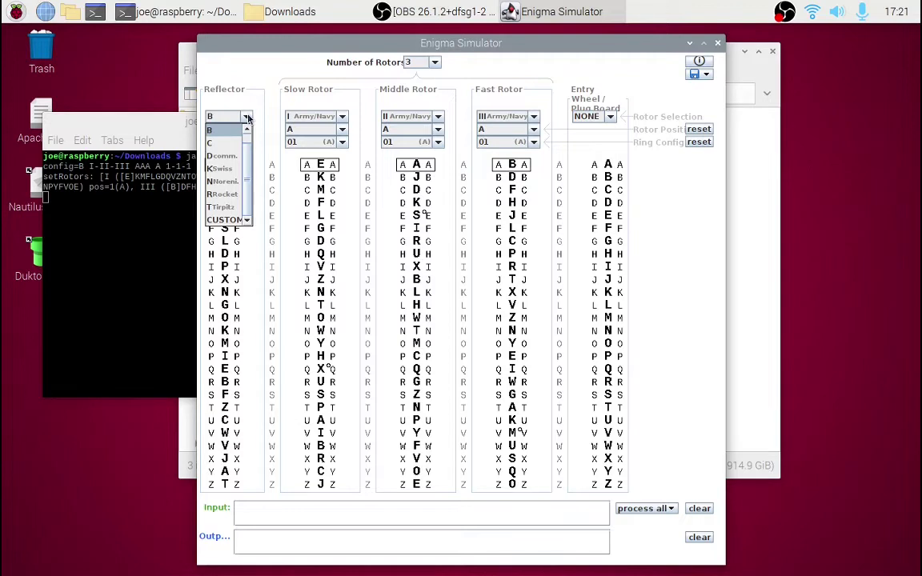
left_click(246, 117)
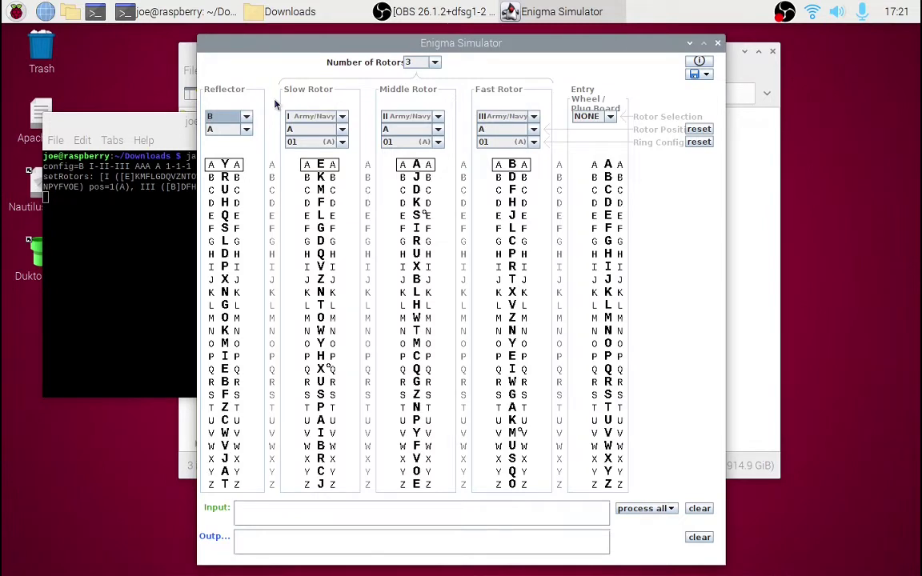
left_click(341, 117)
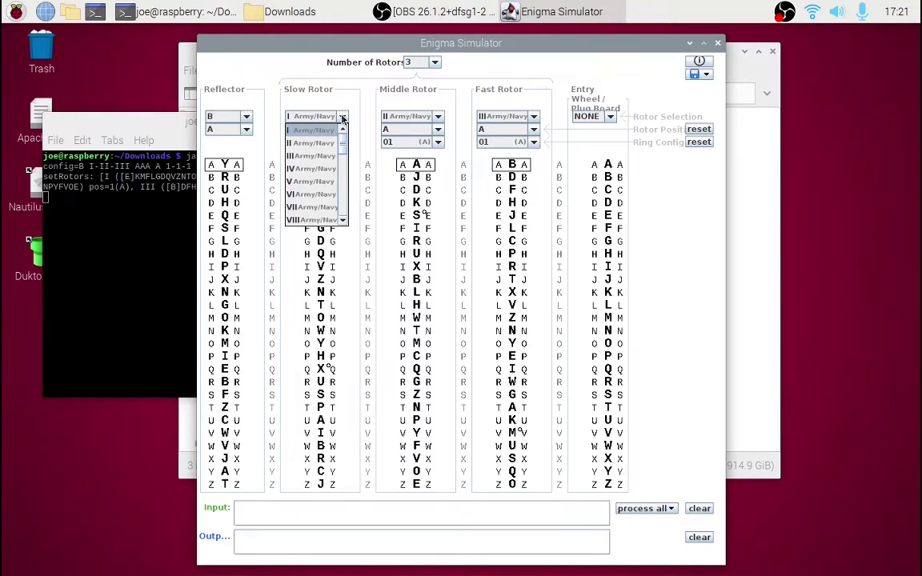
left_click(342, 117)
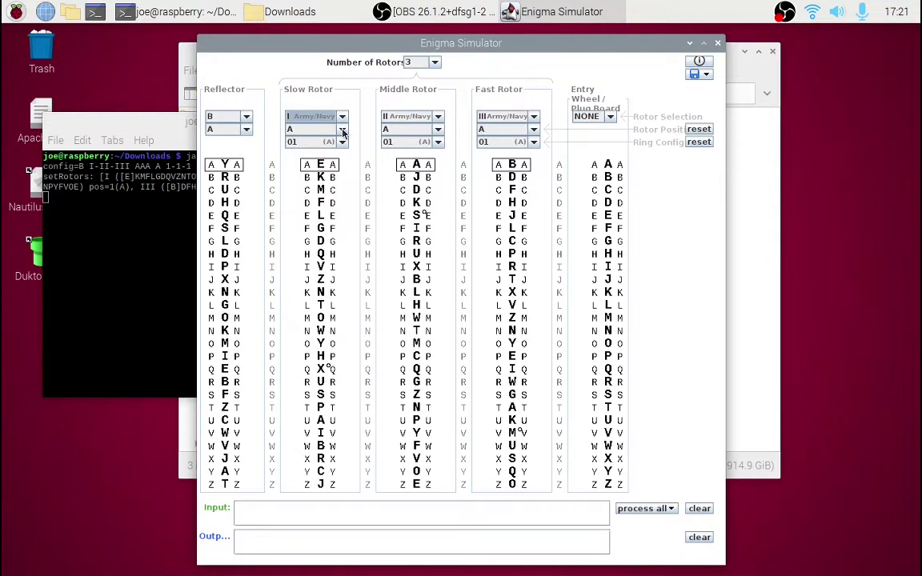
- Set the slow rotor's position to D and the entry wheel / plug board to EW/T Tirpitz
left_click(342, 131)
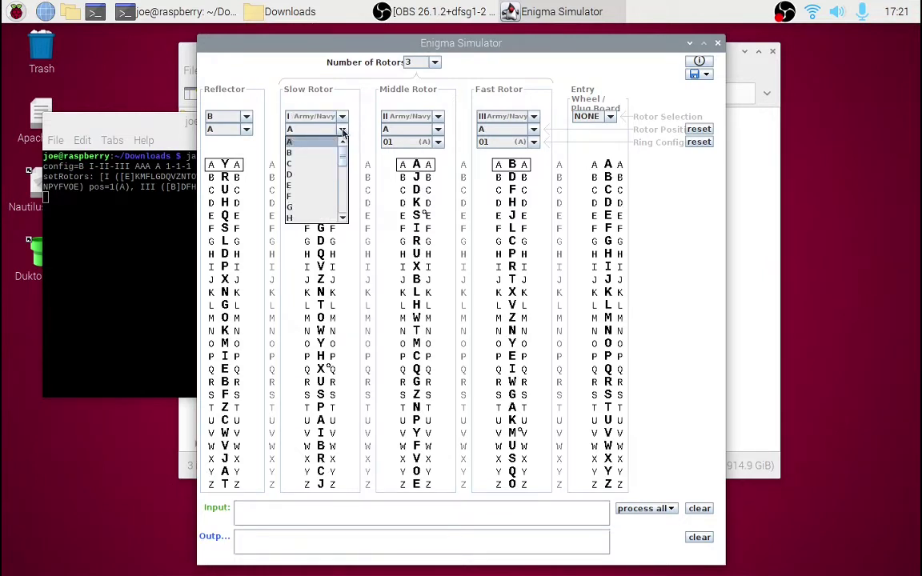
left_click(334, 174)
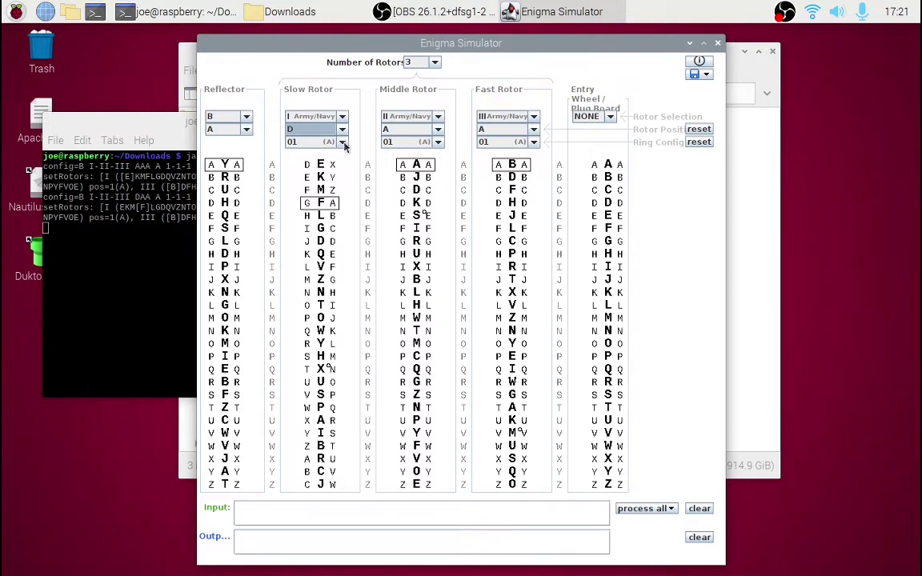
left_click(343, 142)
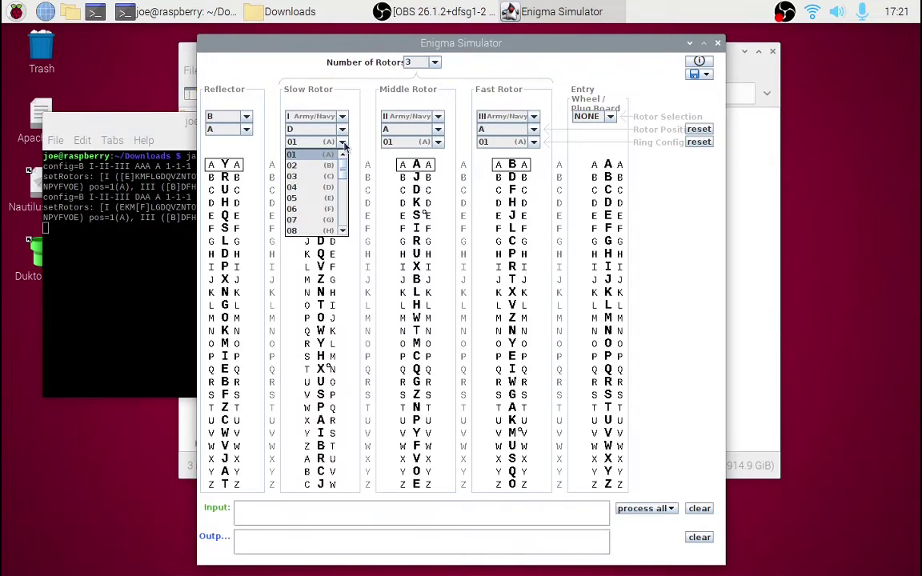
left_click(342, 143)
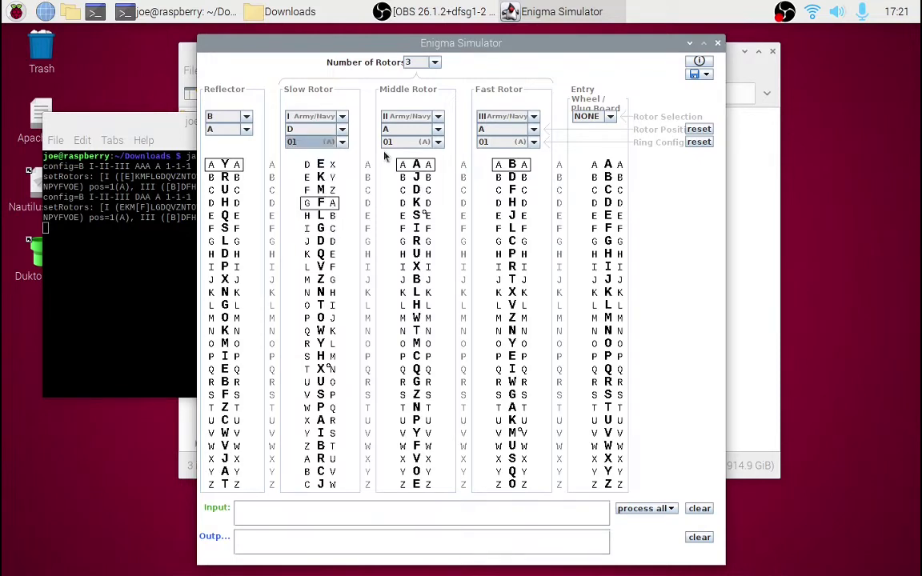
left_click(610, 117)
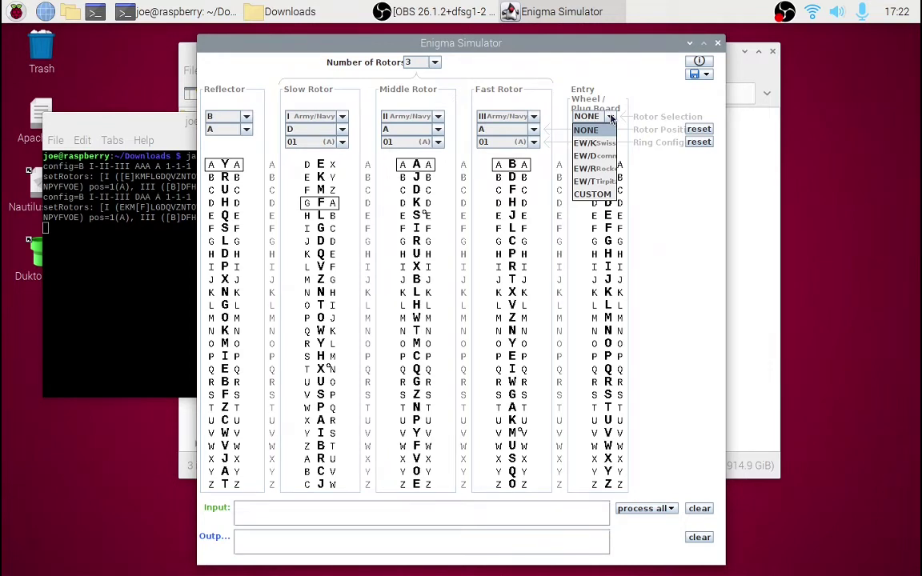
left_click(594, 183)
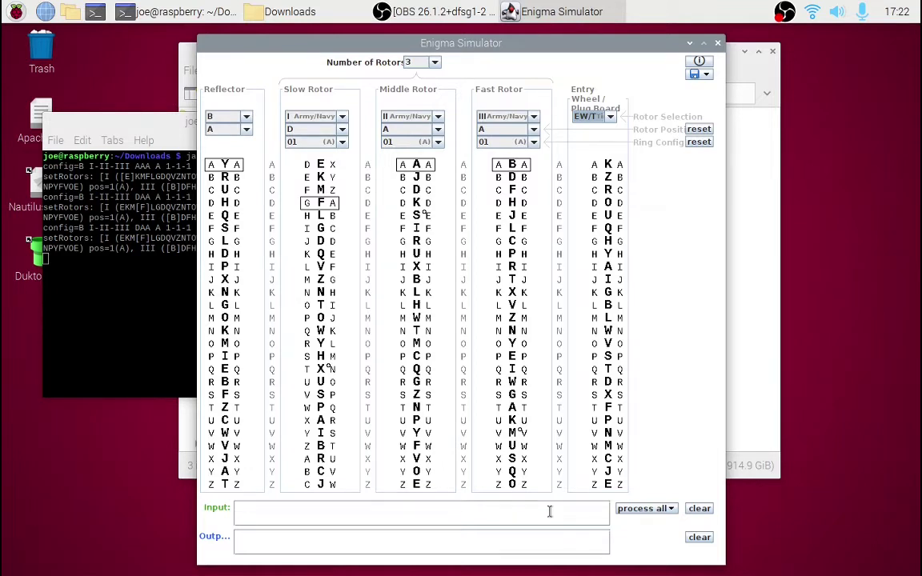
- Encrypt the message "the quick brown fox jumped over the lazy dog" by entering it as the input text
type("the")
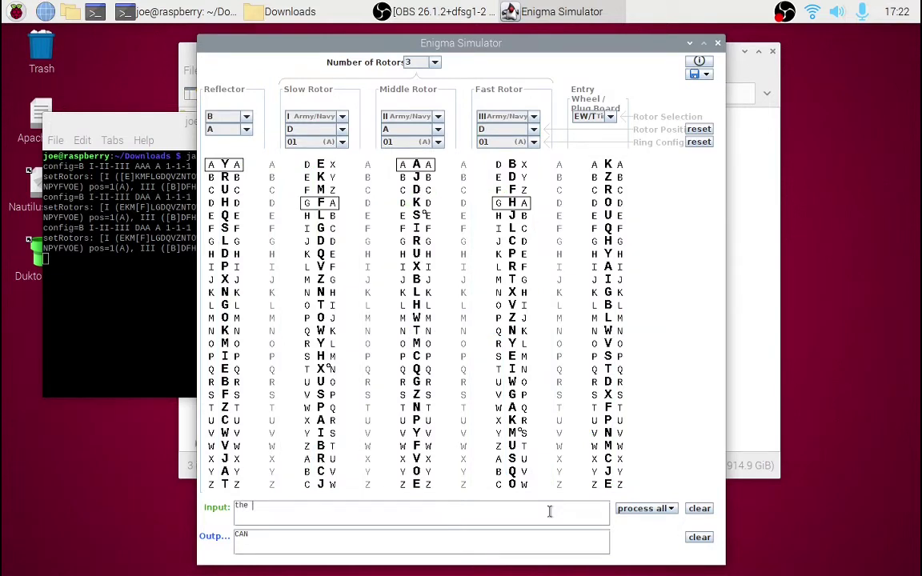
type(" quick bro")
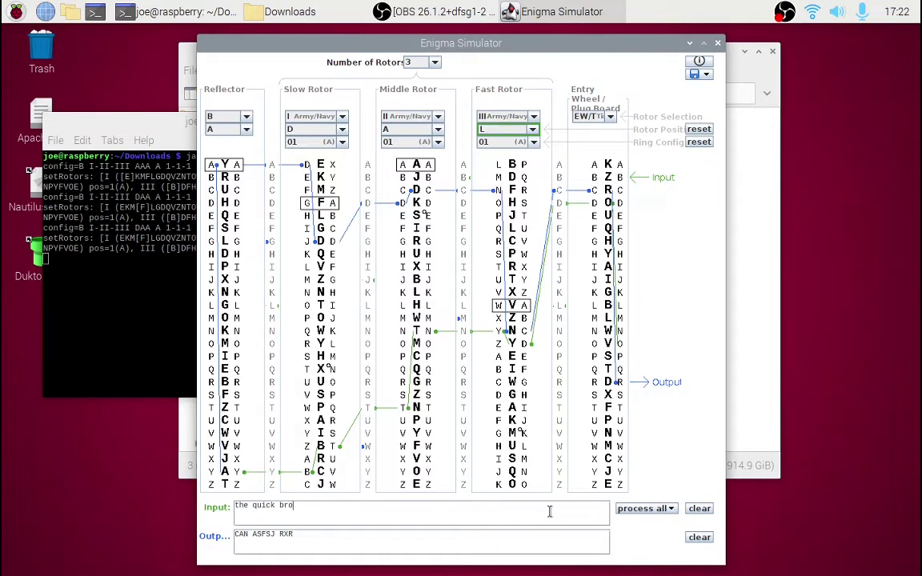
type("wn fox jumped o")
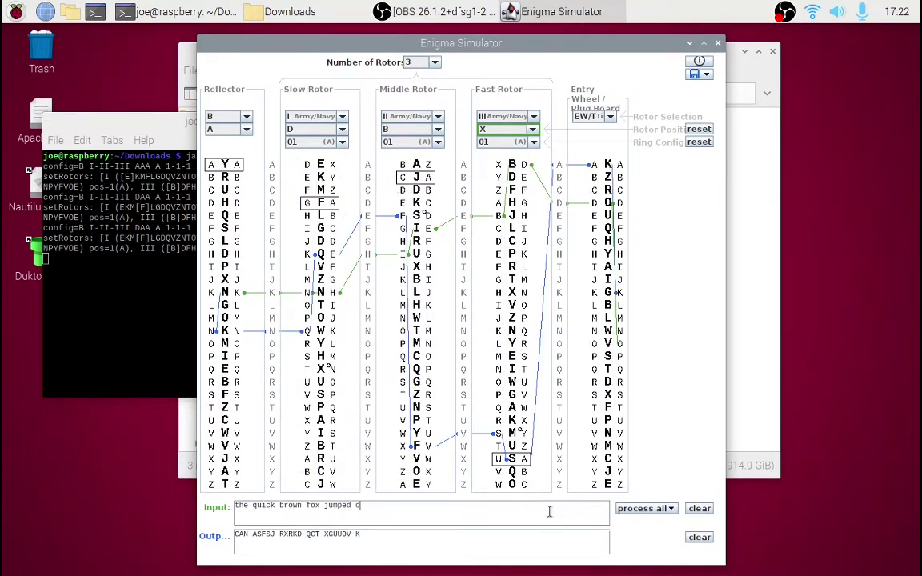
type("ver the")
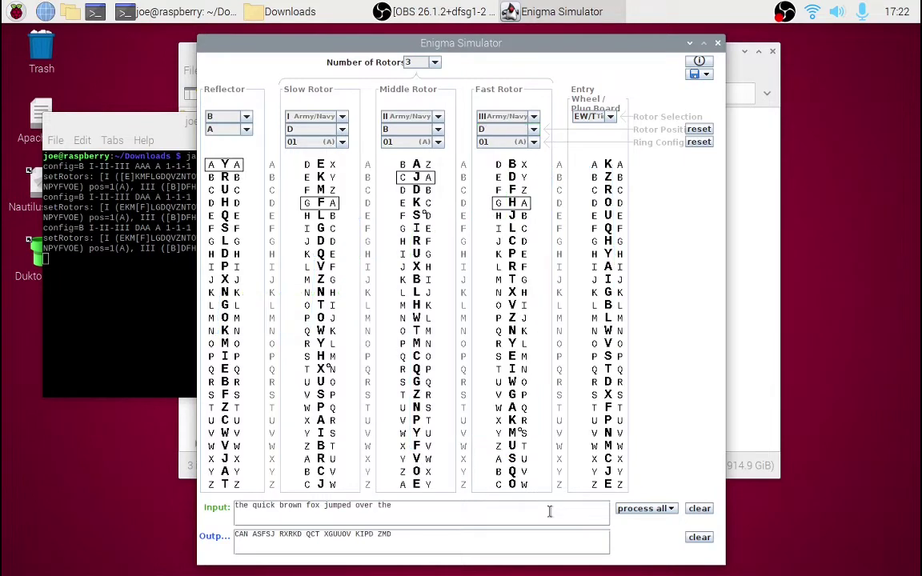
type(" la")
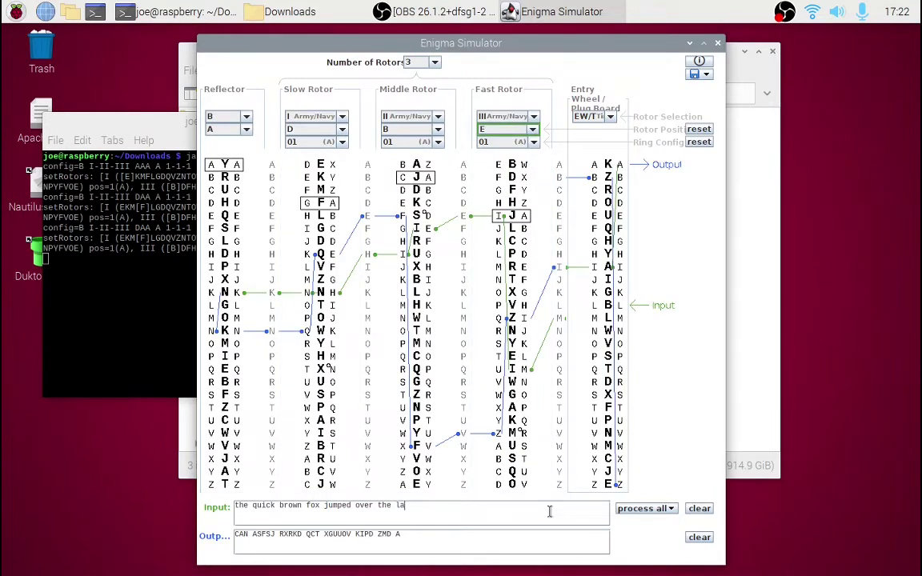
type("zy")
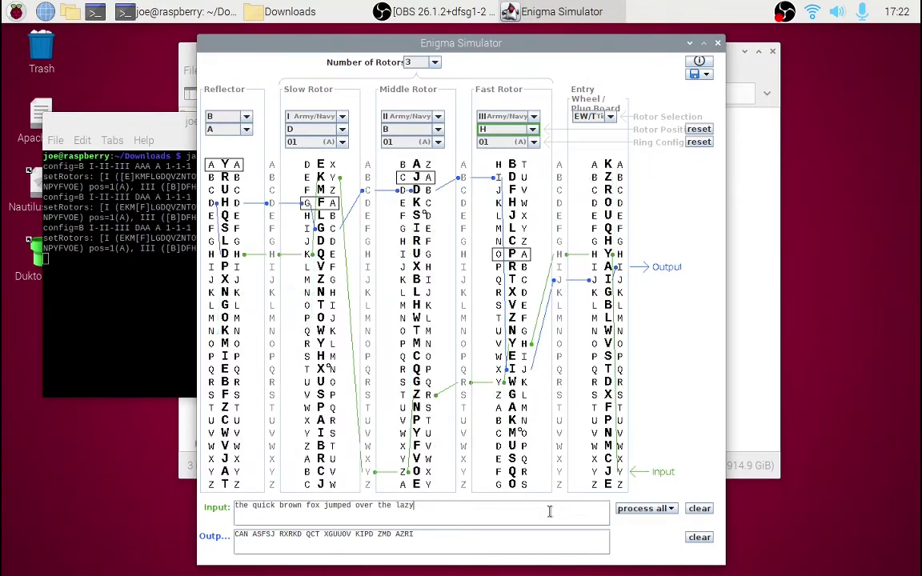
type(" dog")
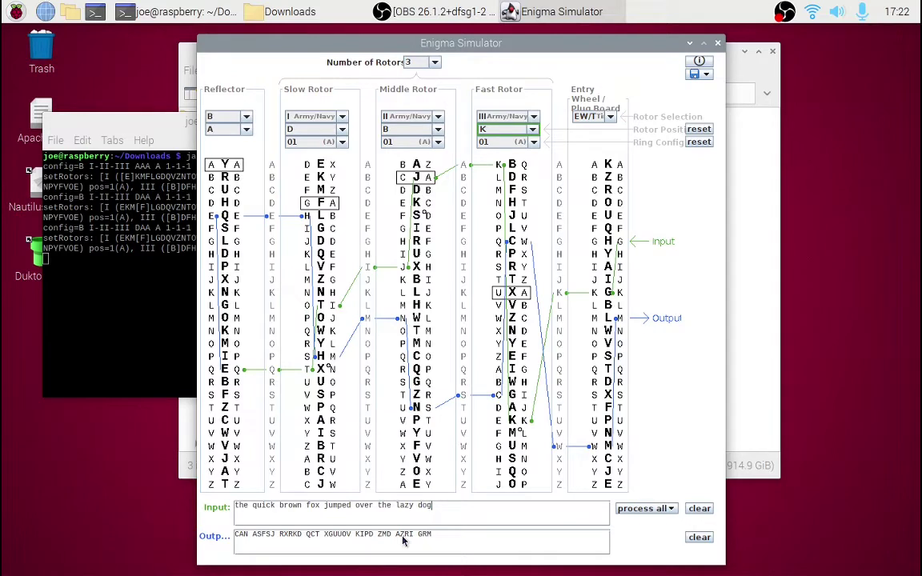
- Copy the complete encrypted output text and clear both the input and output text
left_click_drag(357, 533, 416, 534)
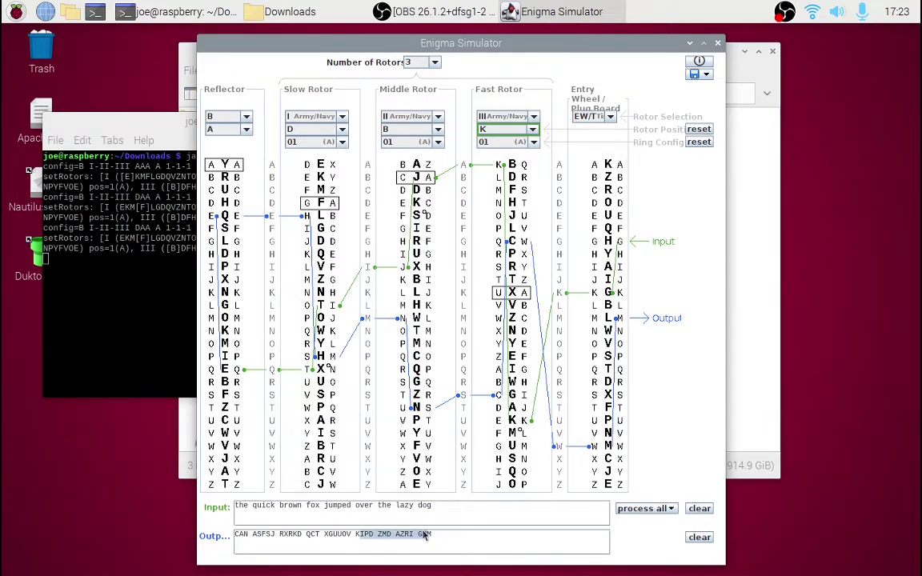
left_click_drag(418, 535, 424, 535)
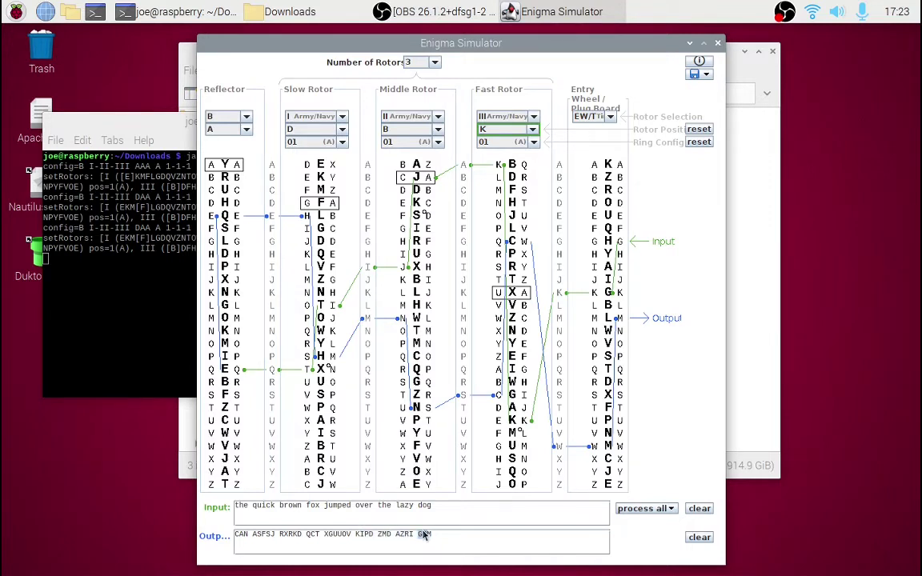
triple_click(424, 534)
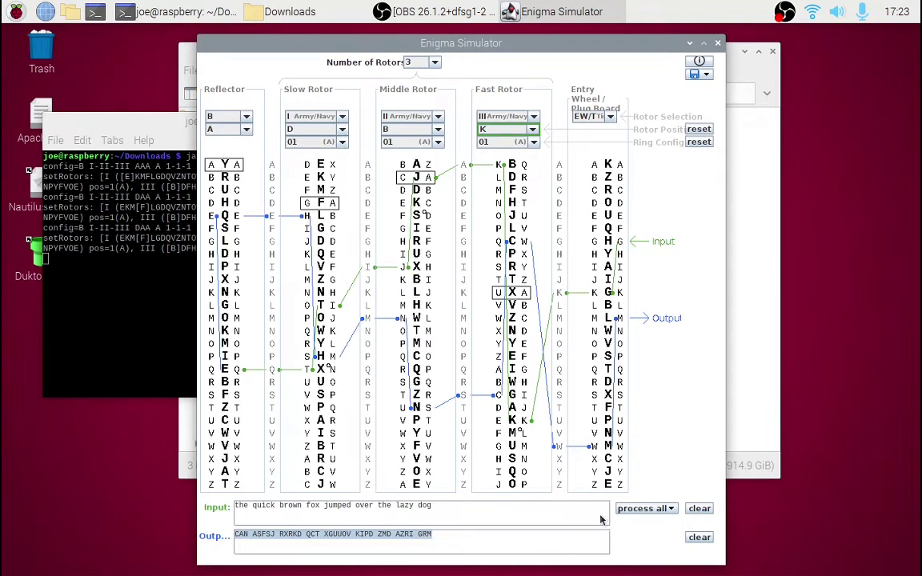
left_click(700, 513)
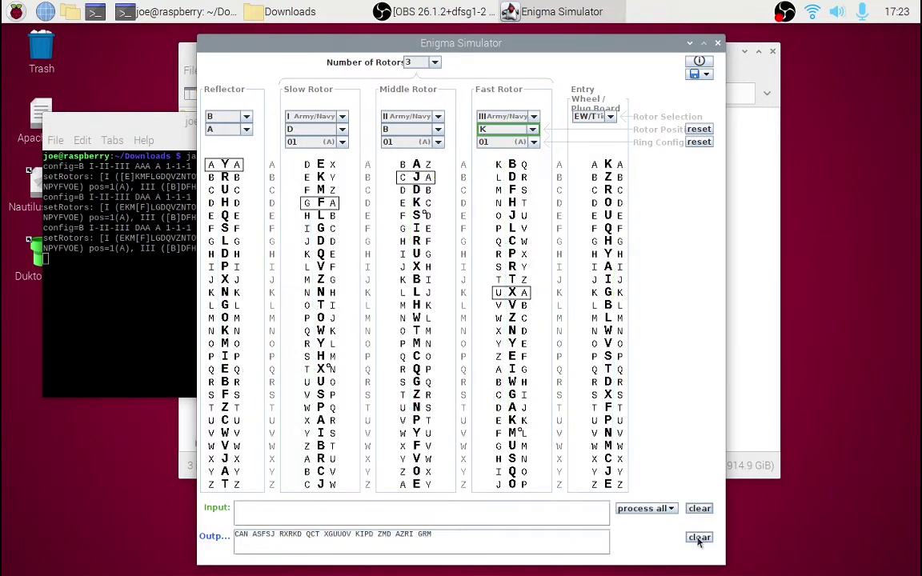
left_click(698, 539)
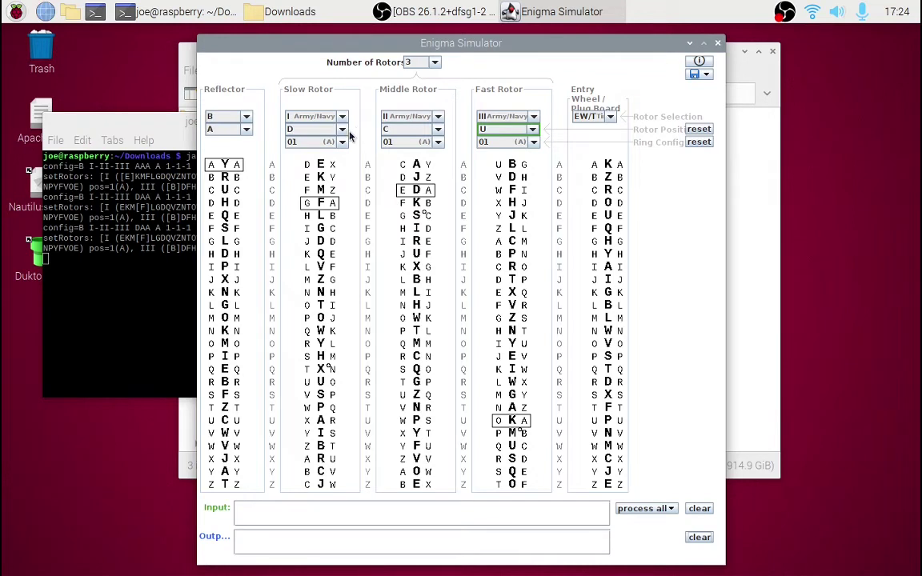
- Set the positions of the middle rotor and the fast rotor back to A
left_click(437, 131)
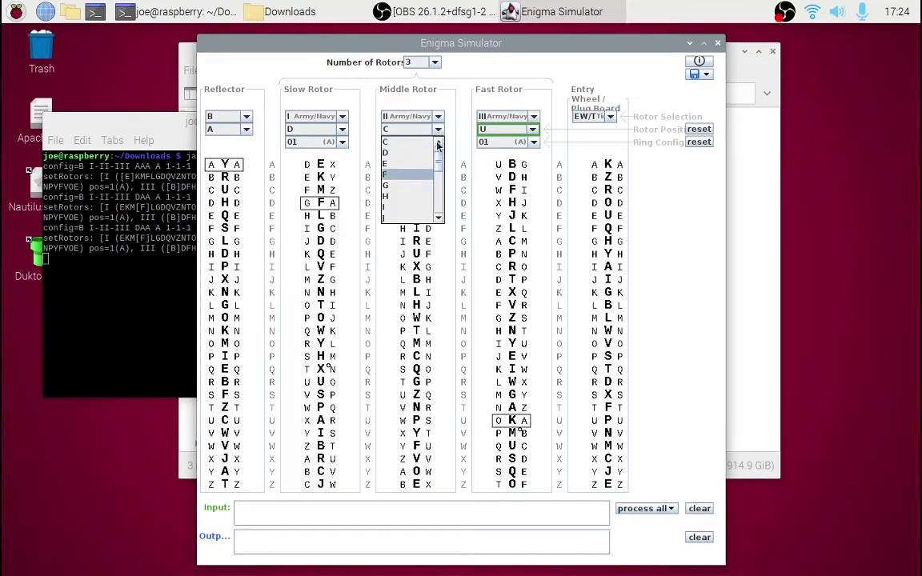
left_click(438, 144)
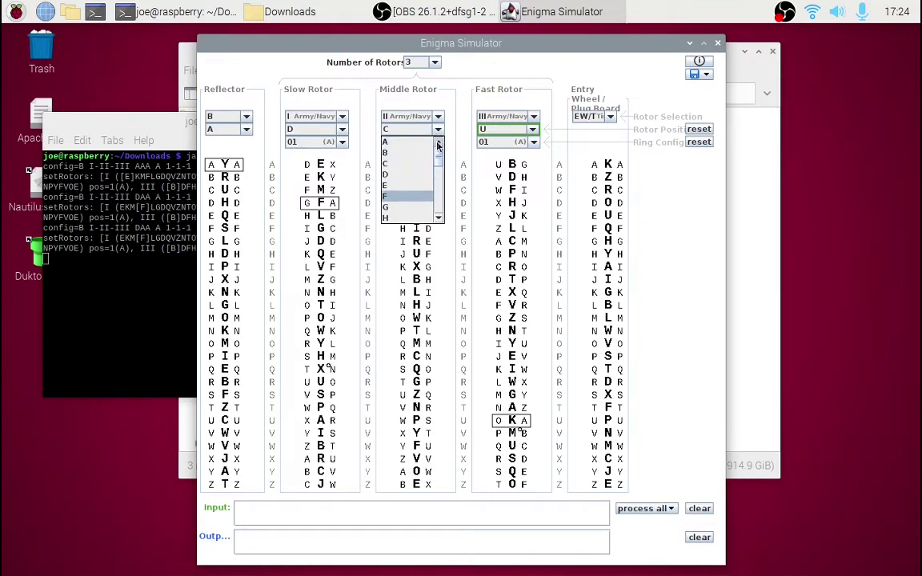
scroll(425, 146, "up", 1)
left_click(426, 144)
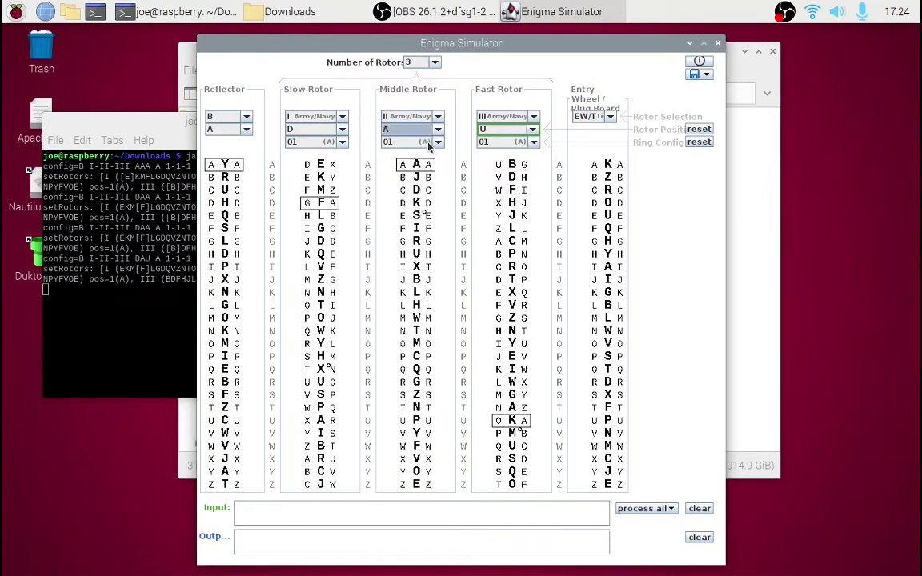
left_click(532, 130)
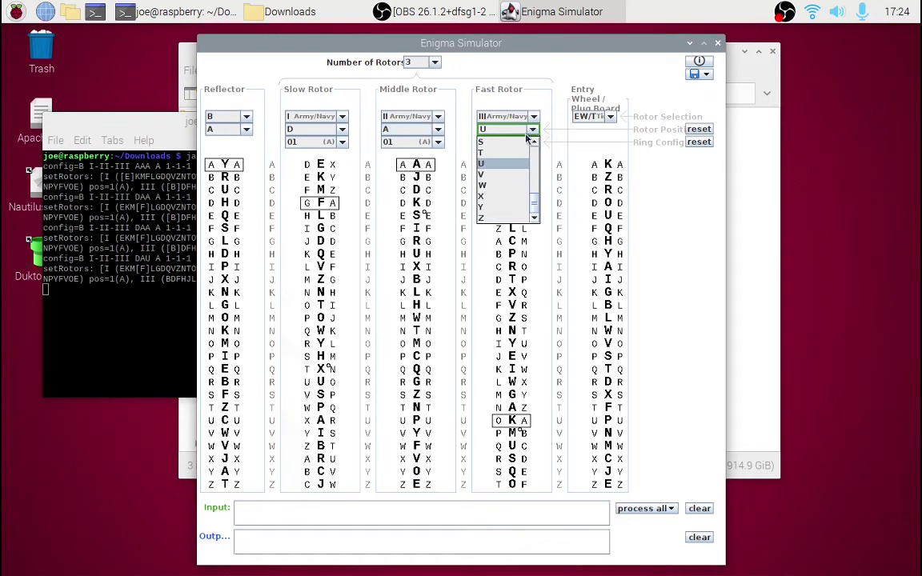
left_click(534, 144)
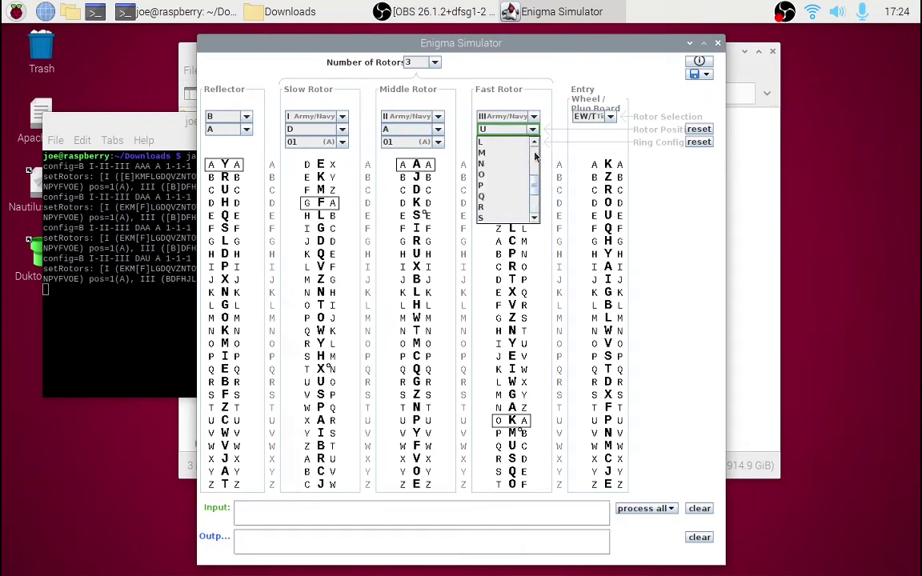
left_click(535, 157)
left_click(535, 155)
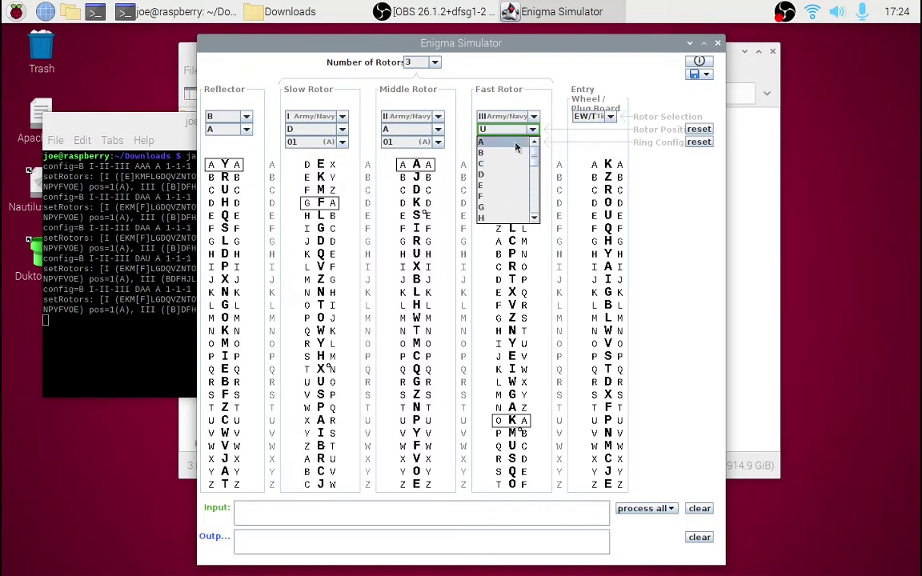
left_click(517, 144)
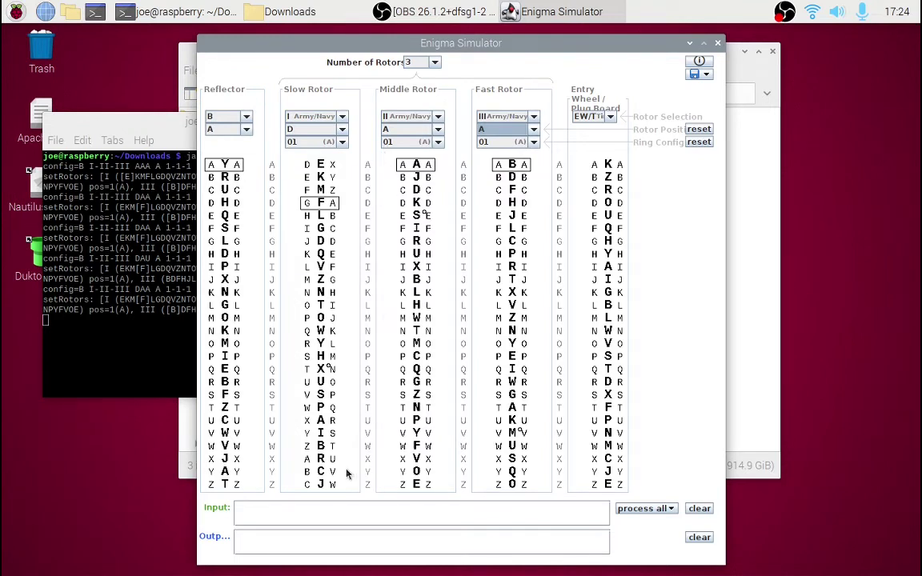
- Enter the ciphertext "CAN ASFSJ RXRKD QCT XGUUOV KIPD ZMD AZRI GRM" as input and process all of it
left_click(345, 509)
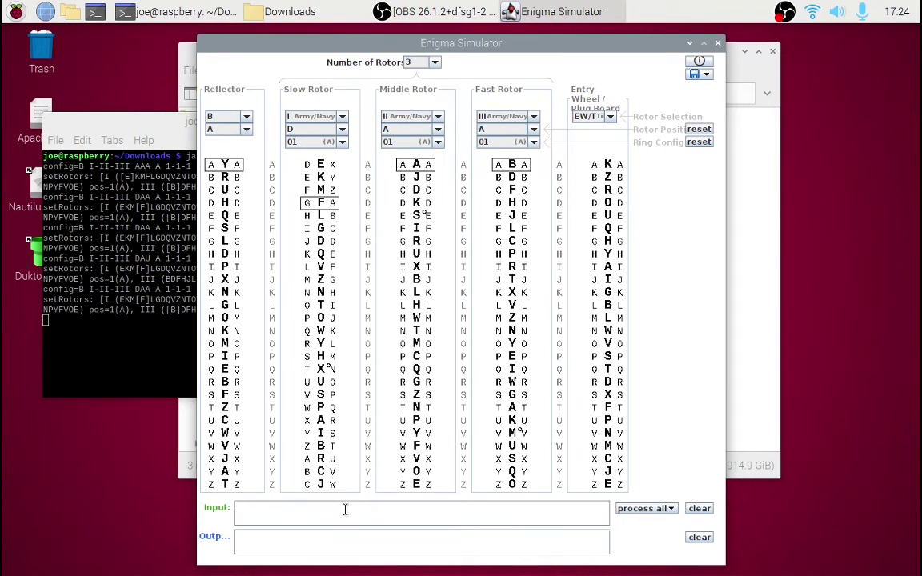
type("CAN ASFSJ RXRKD QCT XGUUGV KIPD ZMD AZRI GRM")
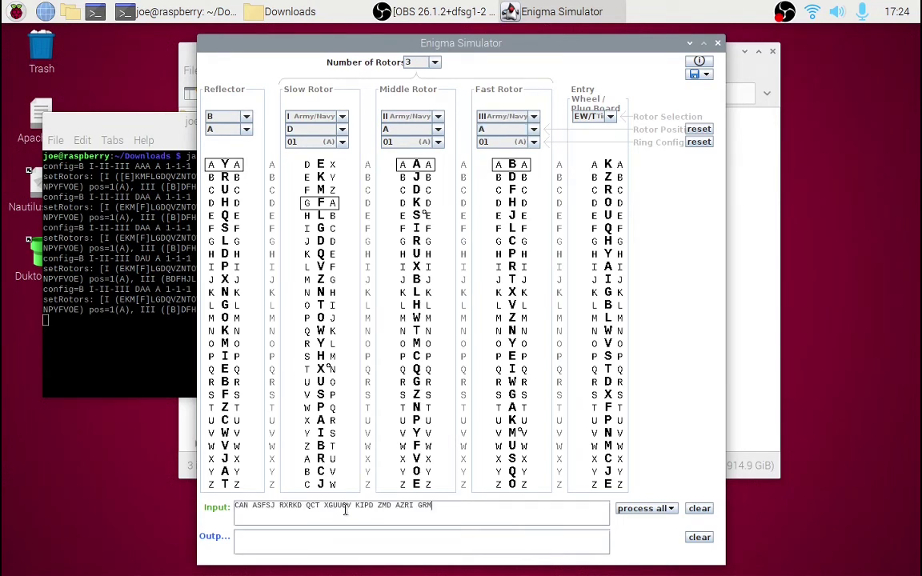
left_click(628, 512)
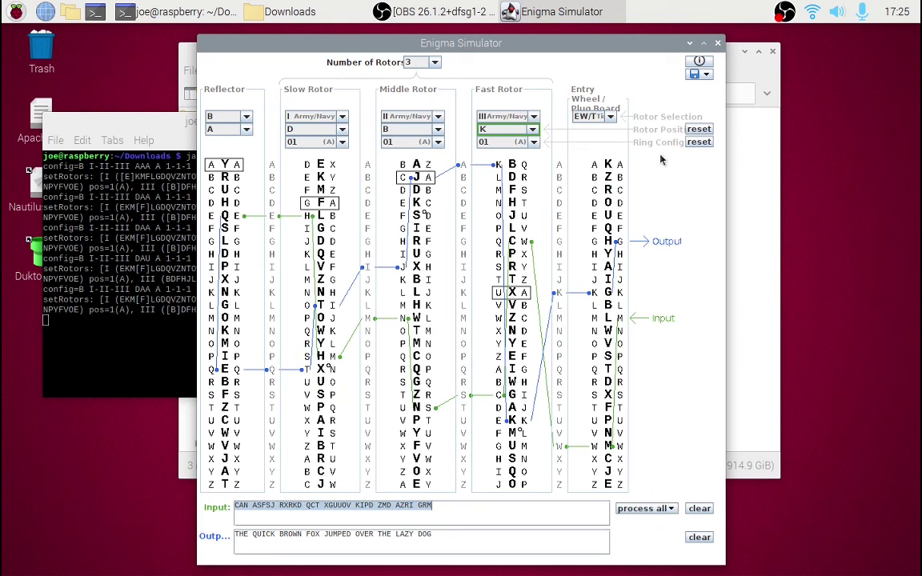
- Open the simulator's program information message
left_click(699, 64)
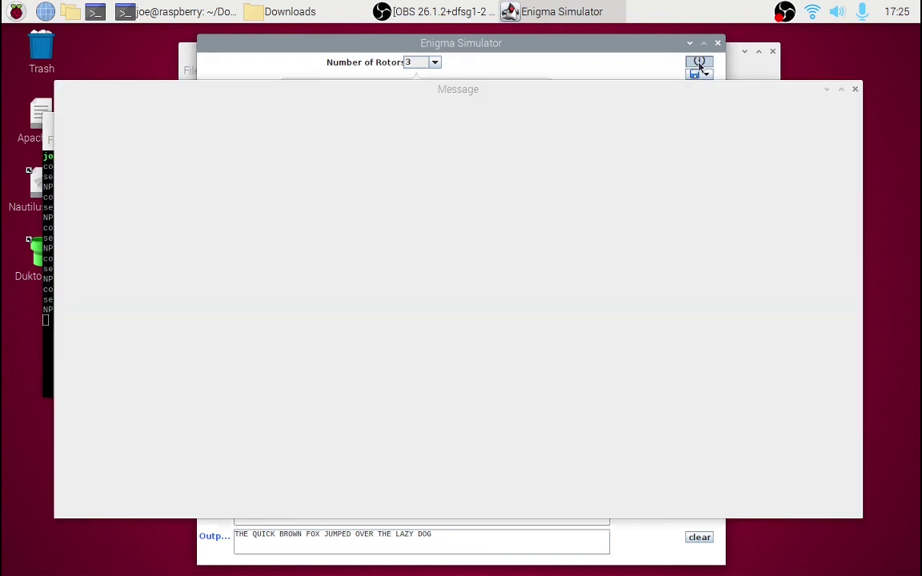